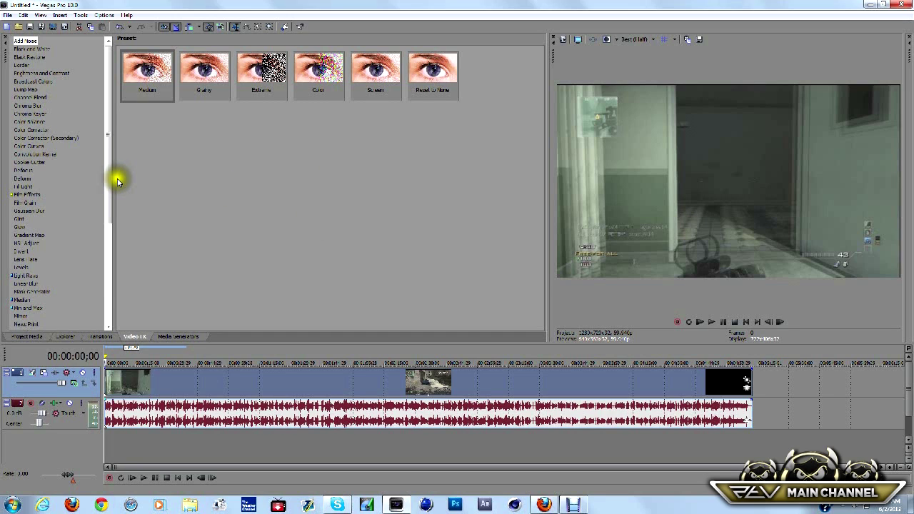
- Widen the Video FX list into two columns beside the preset pane
left_click_drag(108, 177, 196, 187)
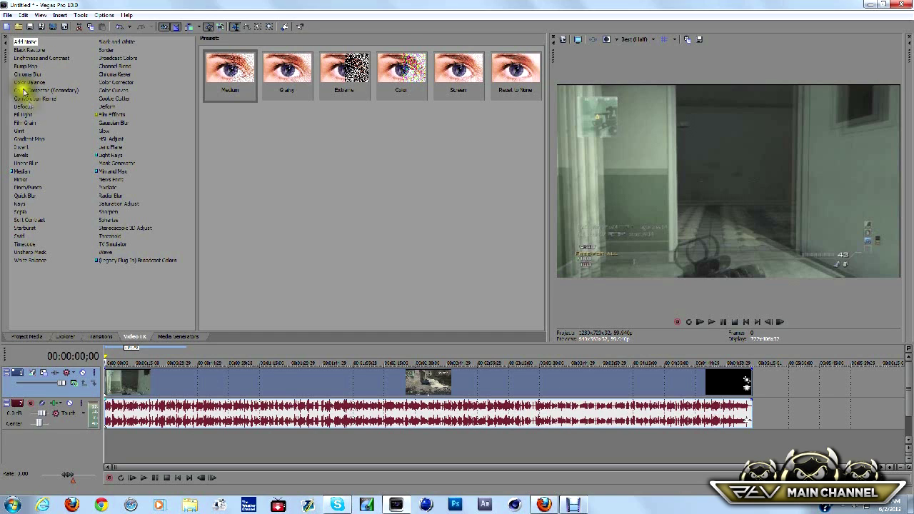
- Apply the Color Corrector (Secondary) preset 'Studio RGB to Computer RGB' to the gameplay clip
left_click(27, 74)
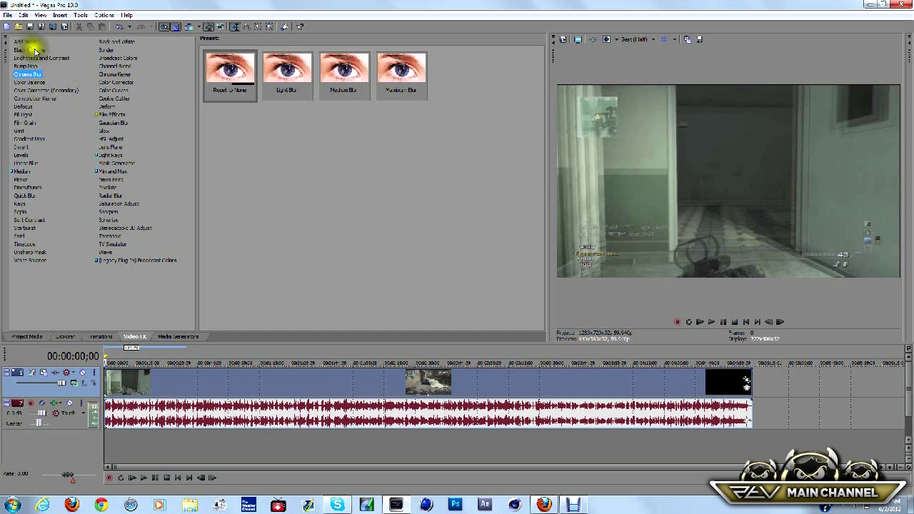
left_click(34, 91)
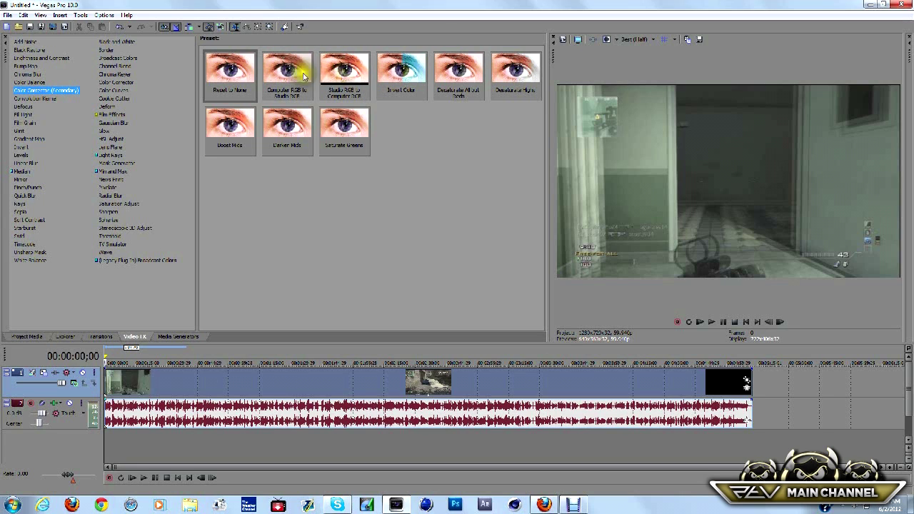
left_click(344, 71)
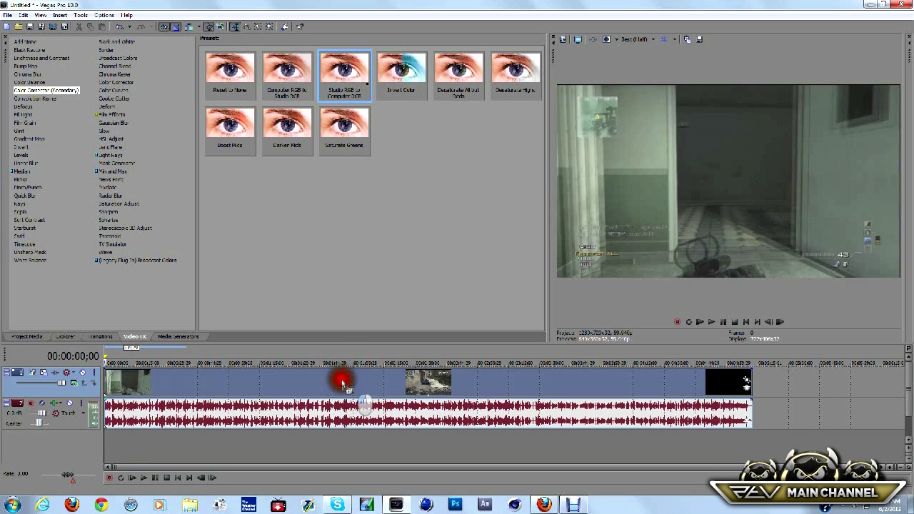
left_click_drag(345, 268, 342, 378)
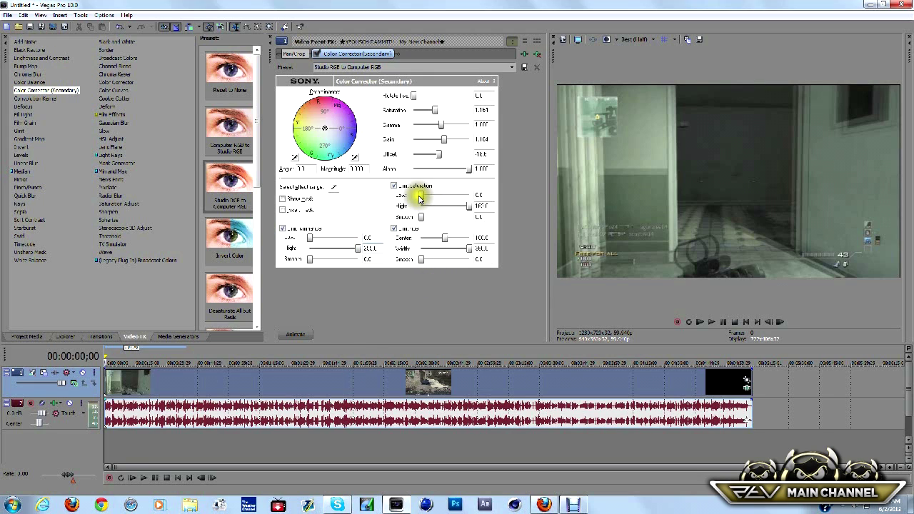
- Raise saturation, fine-tune gain, leave offset unchanged, and lower alpha to darken the clip
left_click(414, 96)
mouse_move(433, 109)
left_mouse_down()
mouse_move(445, 110)
mouse_move(443, 127)
mouse_move(457, 127)
mouse_move(447, 126)
left_mouse_up()
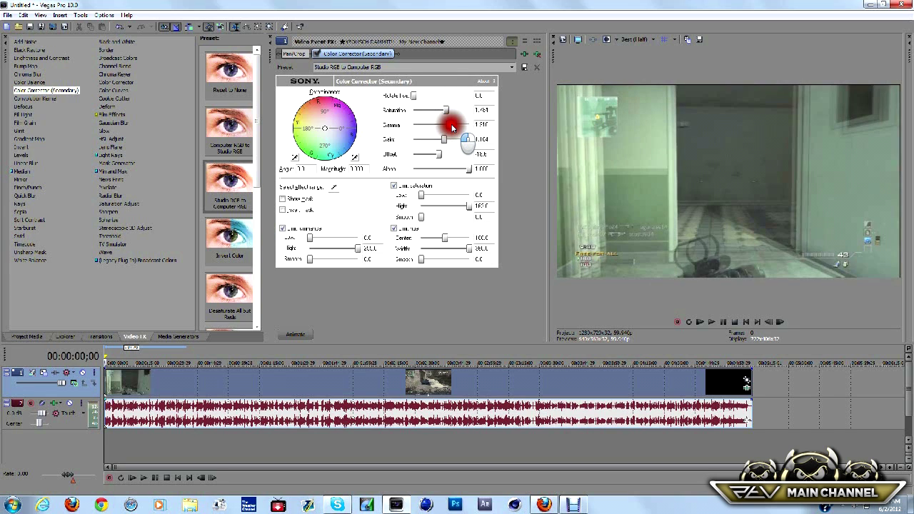
mouse_move(439, 139)
left_mouse_down()
mouse_move(457, 139)
mouse_move(441, 141)
left_mouse_up()
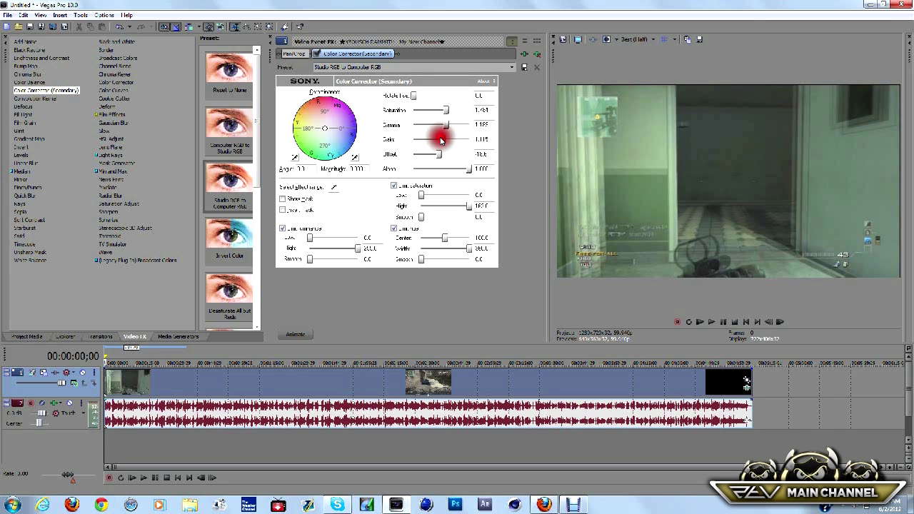
mouse_move(440, 154)
left_mouse_down()
mouse_move(456, 154)
mouse_move(439, 154)
left_mouse_up()
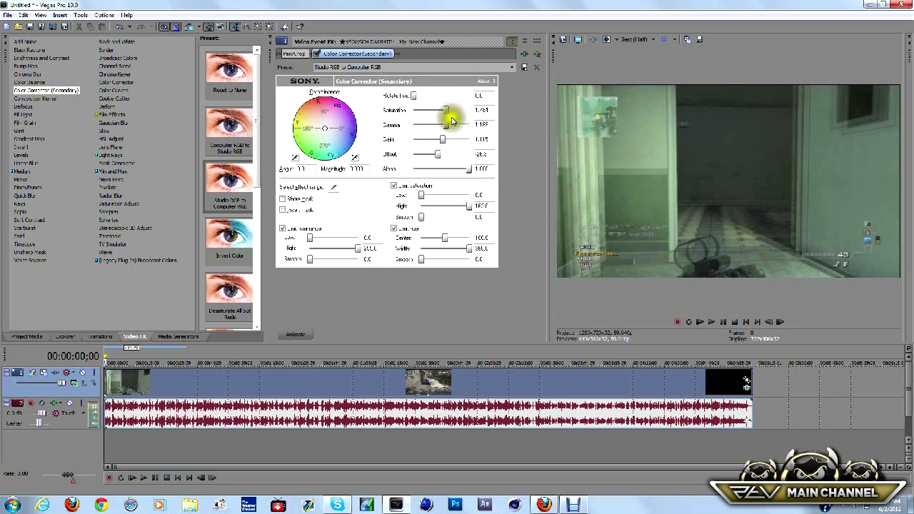
left_click_drag(467, 168, 461, 169)
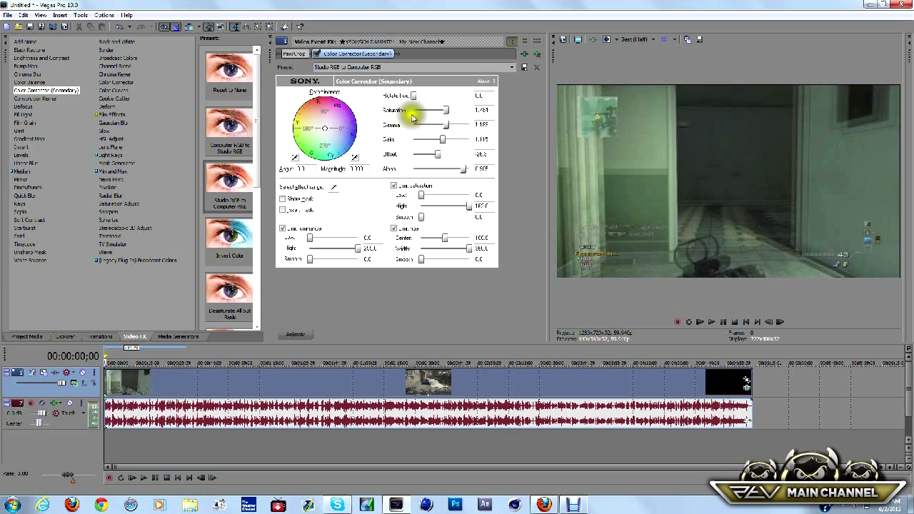
- Raise the low saturation limit, lower the high saturation limit, and raise the low luminance limit
left_click_drag(421, 194, 440, 195)
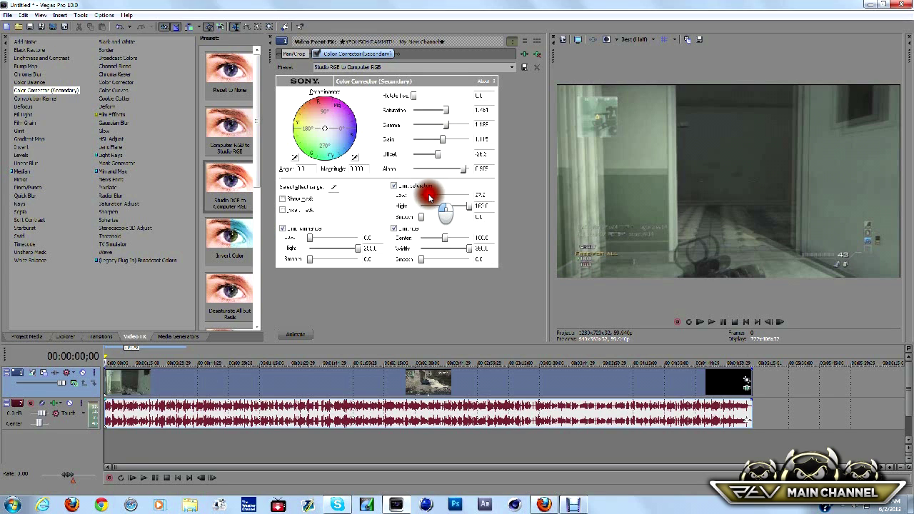
left_click_drag(467, 206, 429, 218)
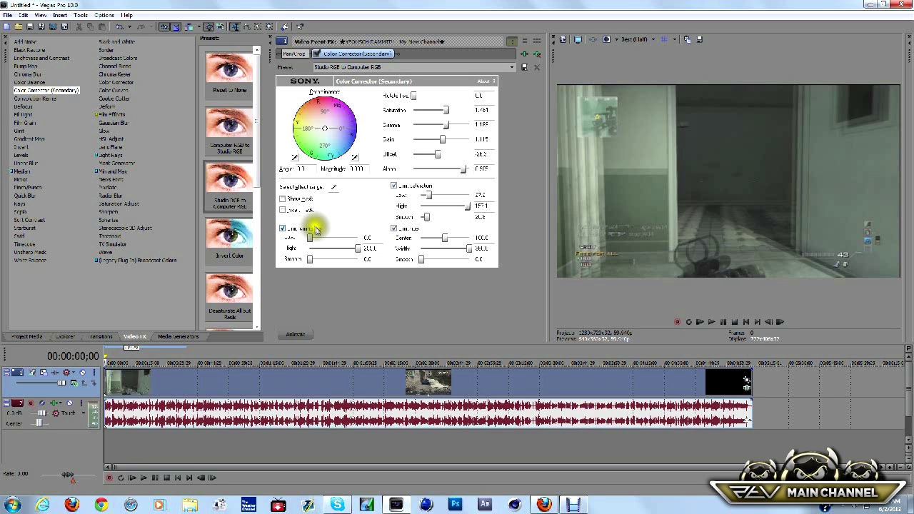
mouse_move(310, 238)
left_mouse_down()
mouse_move(325, 238)
mouse_move(310, 238)
left_mouse_up()
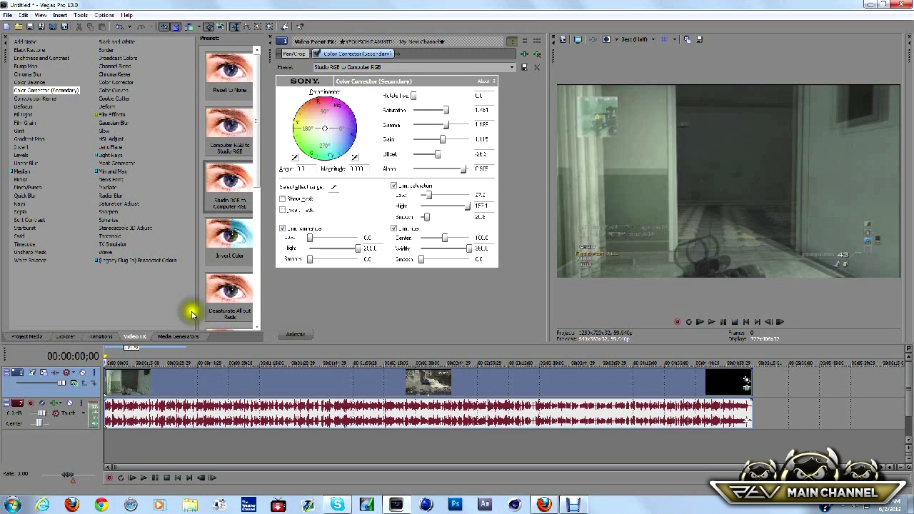
left_click(107, 336)
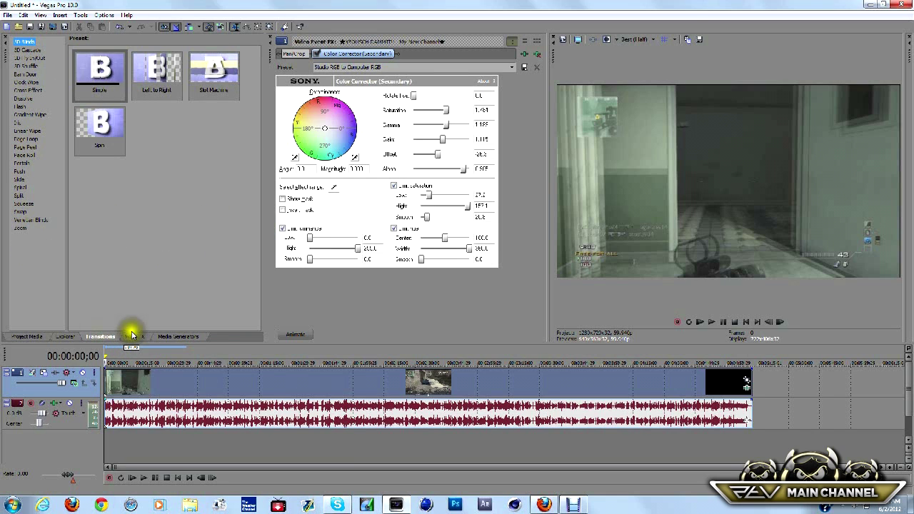
left_click(134, 336)
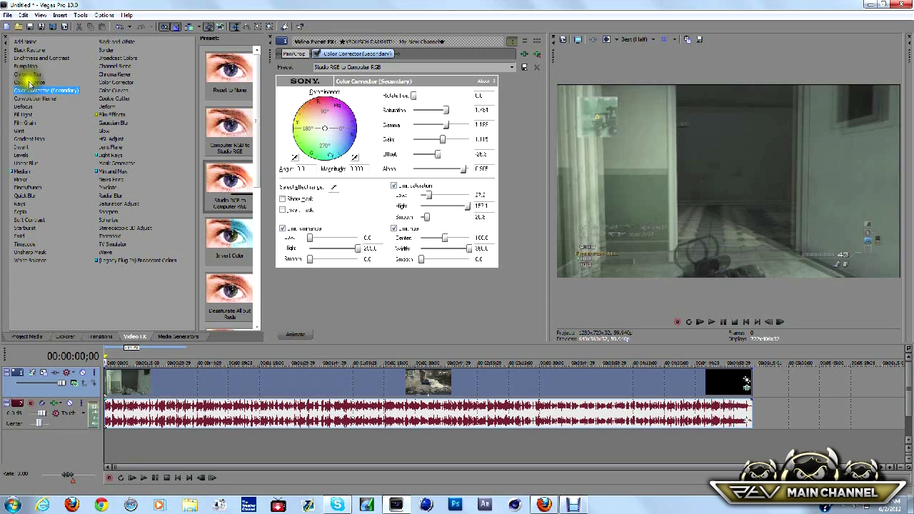
- View Color Balance presets, narrow then re-widen the effects list, and show Border presets
left_click(30, 83)
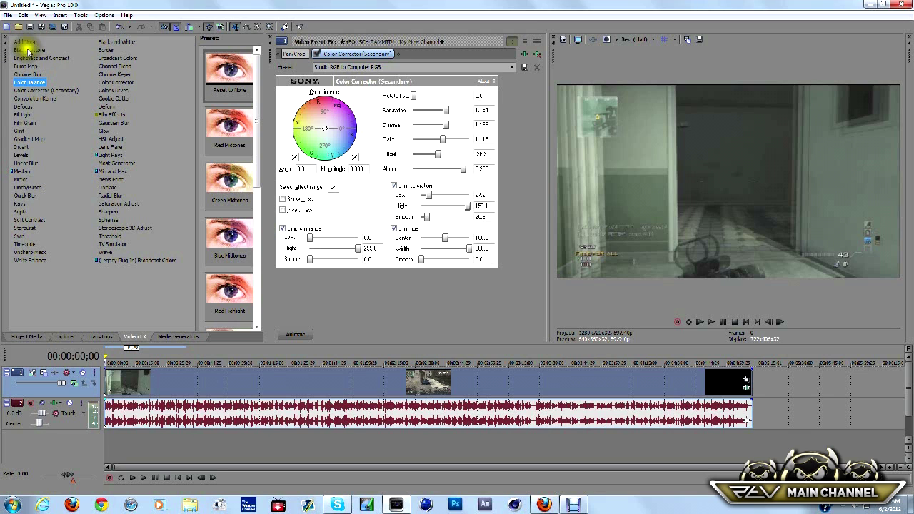
left_click_drag(197, 117, 70, 121)
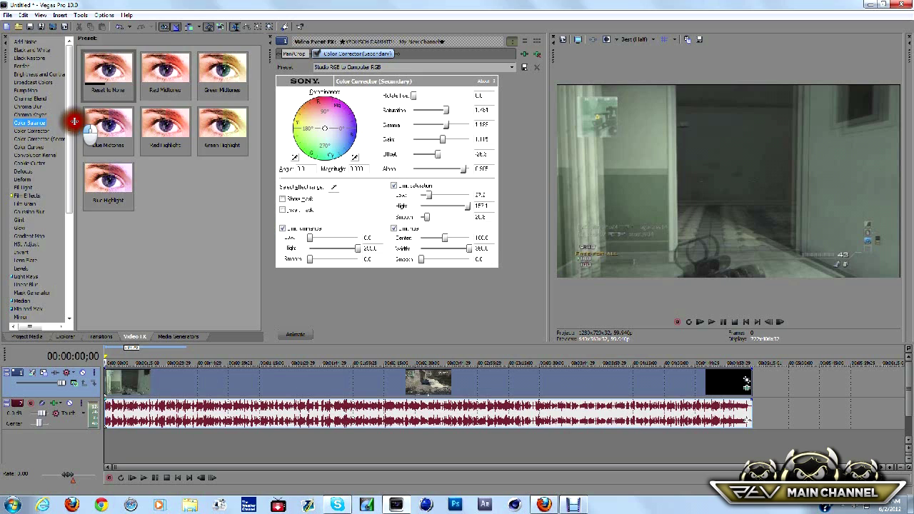
left_click_drag(70, 122, 182, 127)
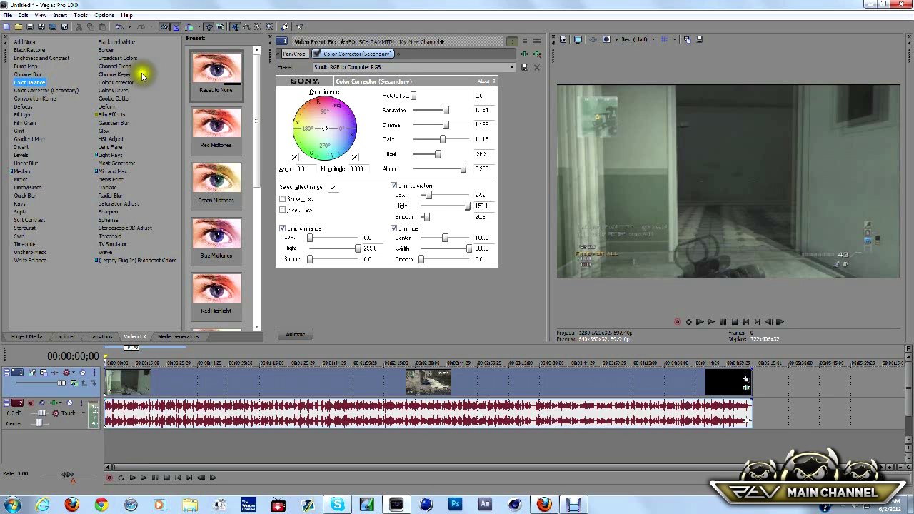
left_click(107, 50)
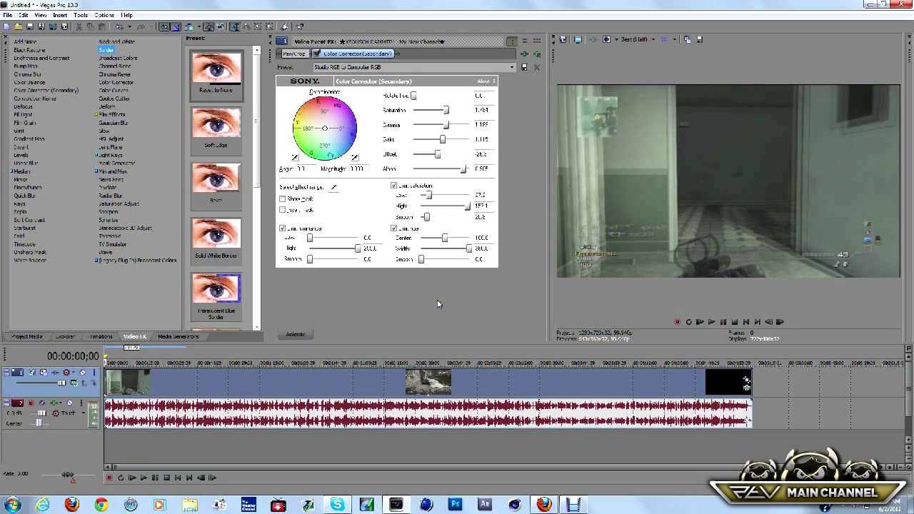
left_click(438, 304)
left_click(699, 322)
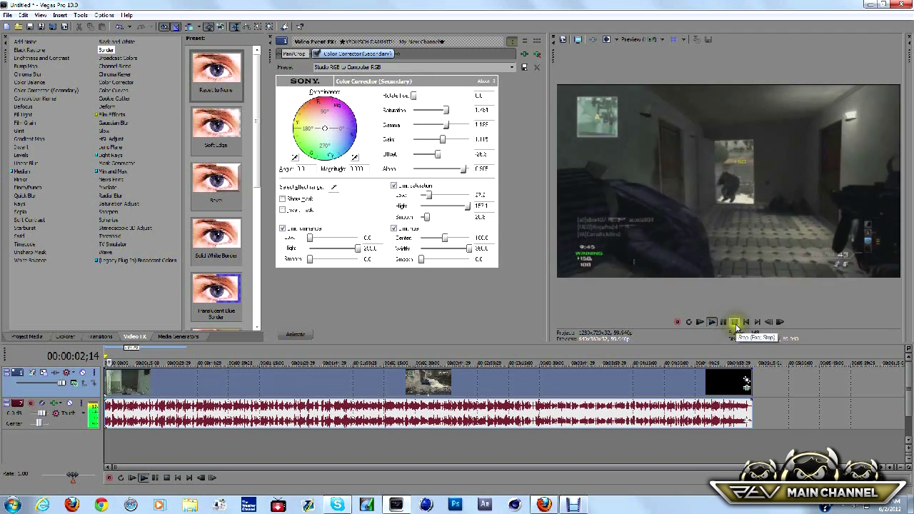
- Play back the corrected gameplay clip from the start in the Preview window
left_click(43, 414)
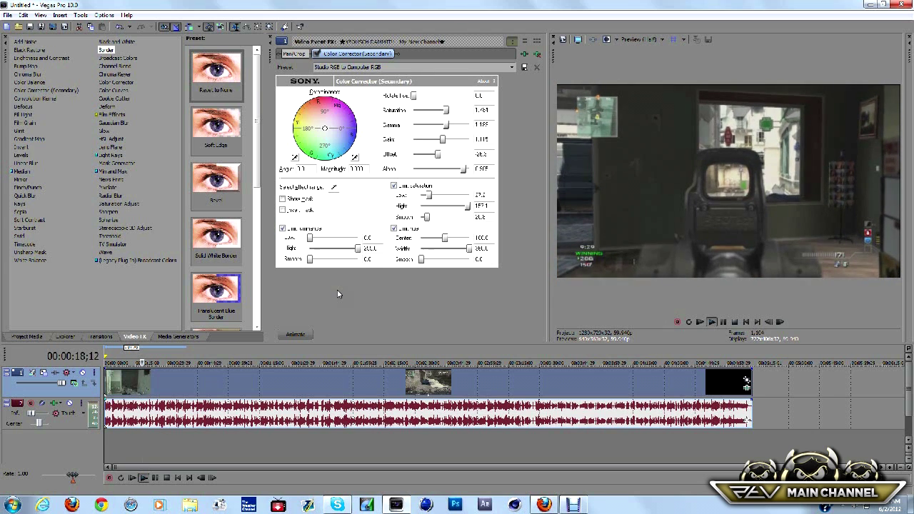
left_click(338, 292)
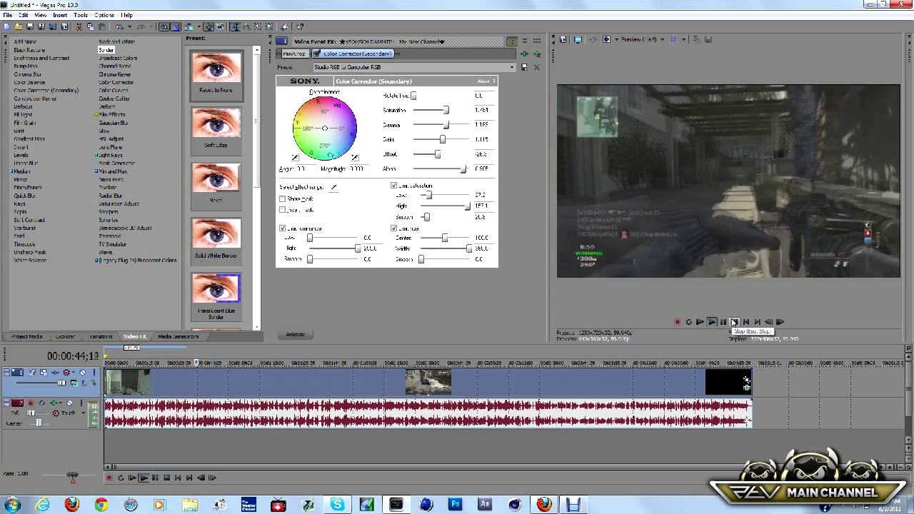
- Stop playback, returning to the clip's start, and bring the screen recorder to the front
left_click(734, 321)
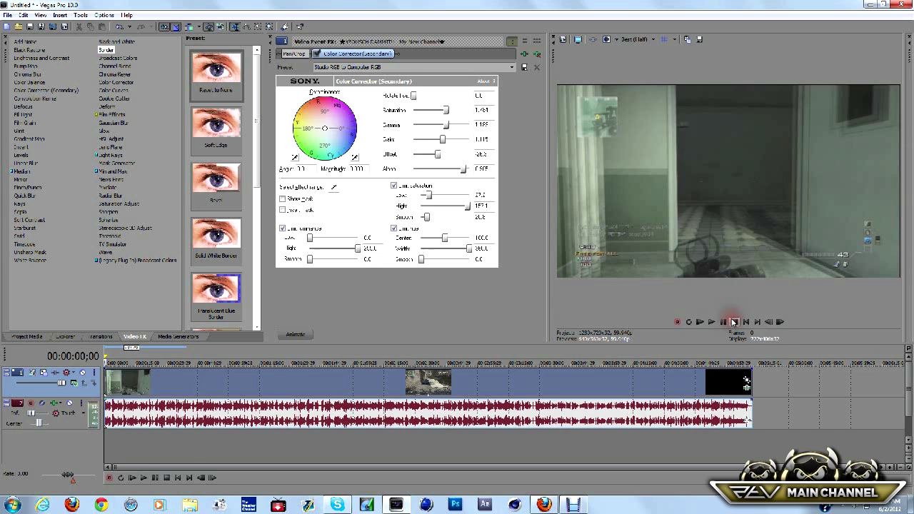
left_click(514, 504)
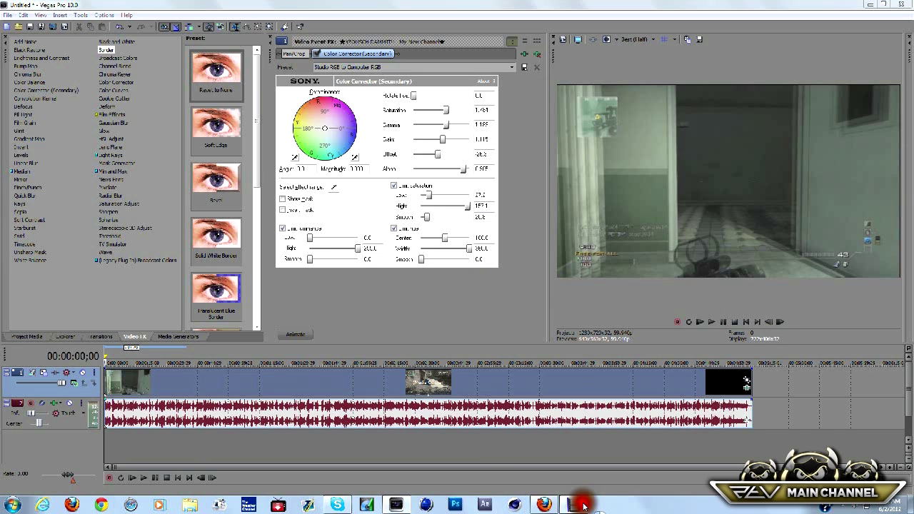